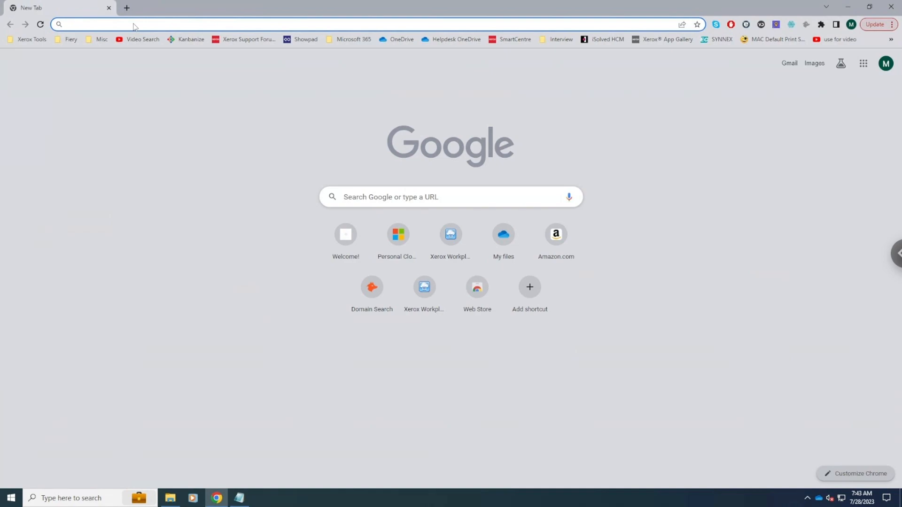
- Load the printer's web page at 192.168.1.70 and go to its Scan mailboxes section
left_click(135, 26)
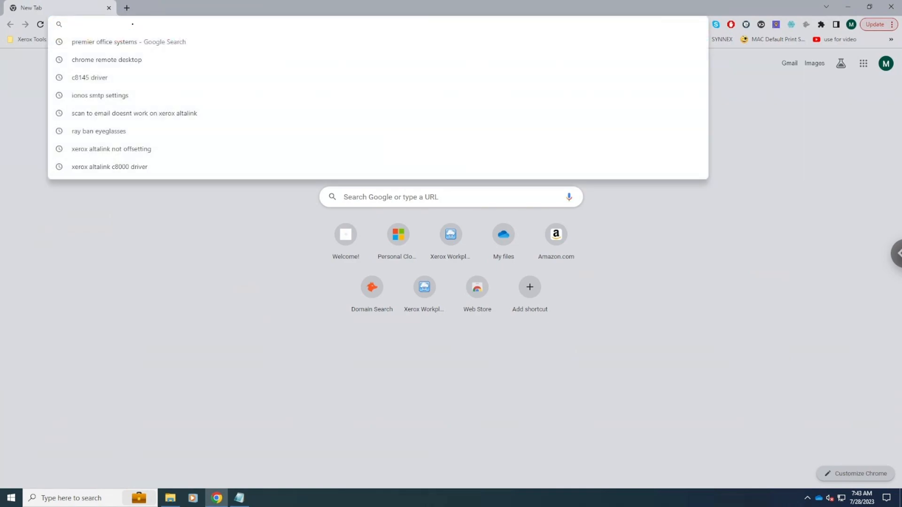
type("192.168.1.70")
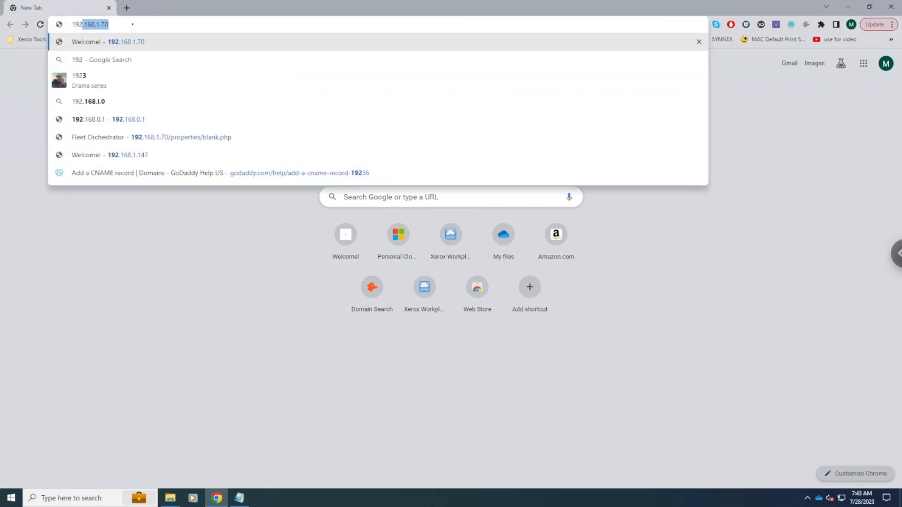
key("Return")
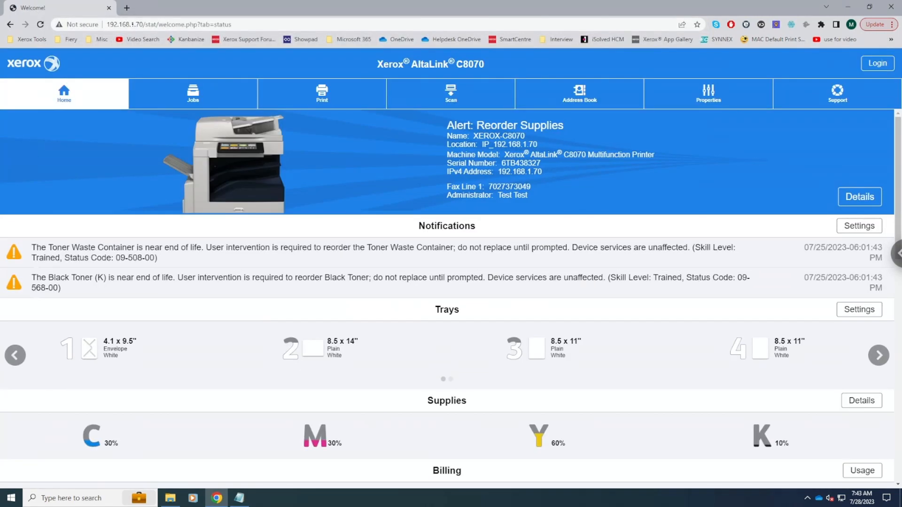
left_click(463, 100)
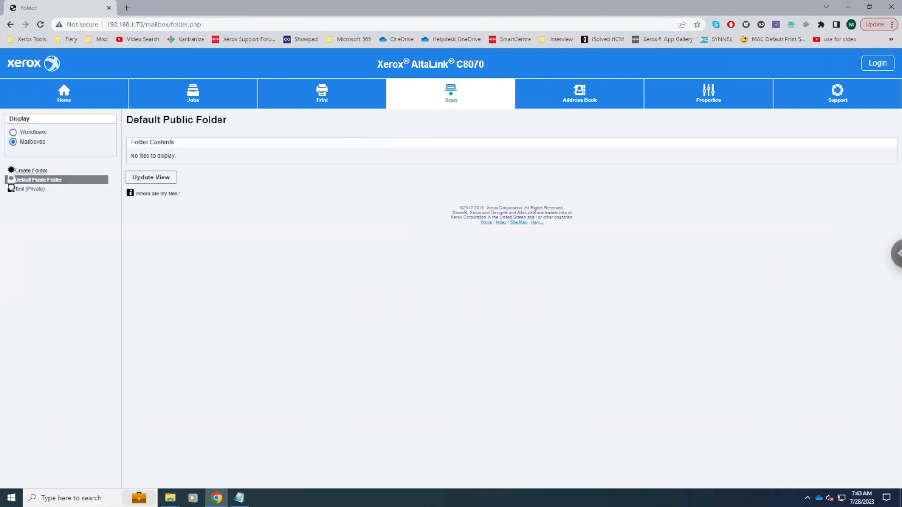
- Create a new public mailbox folder named Matthew and apply it
left_click(44, 171)
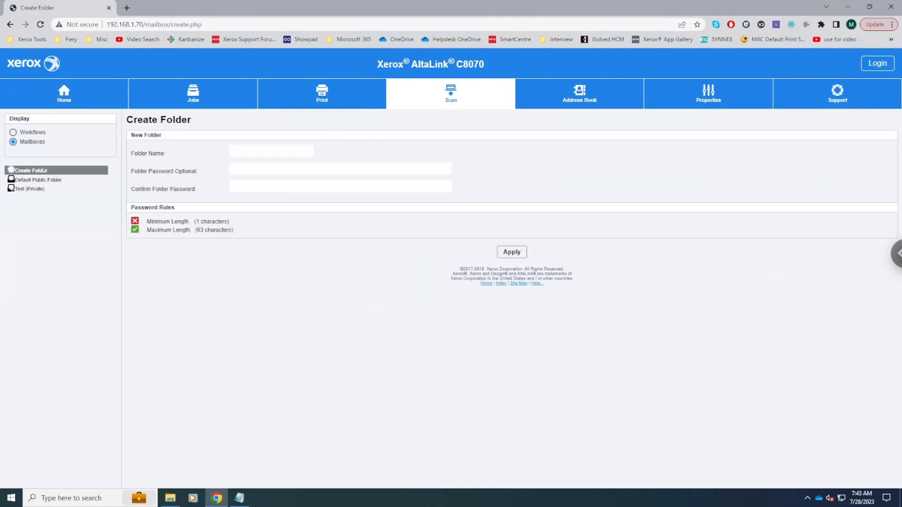
left_click(249, 153)
type("Matthew")
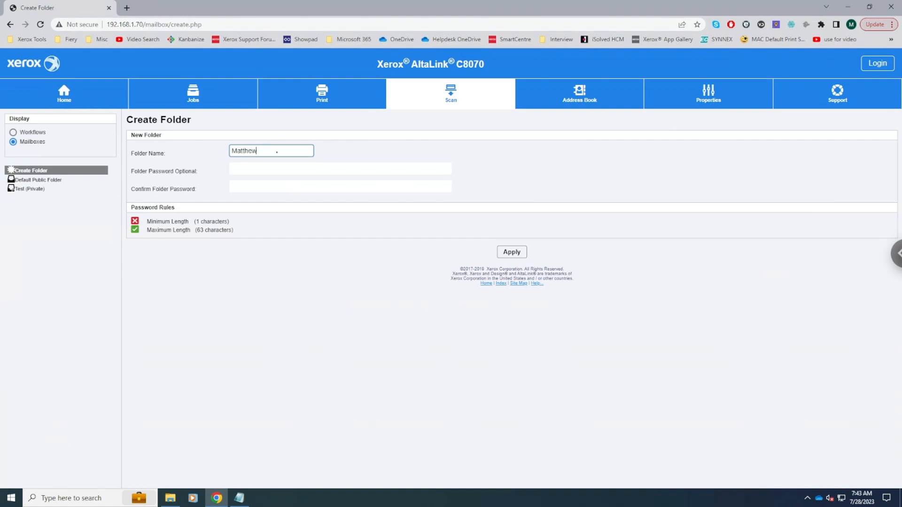
left_click(513, 252)
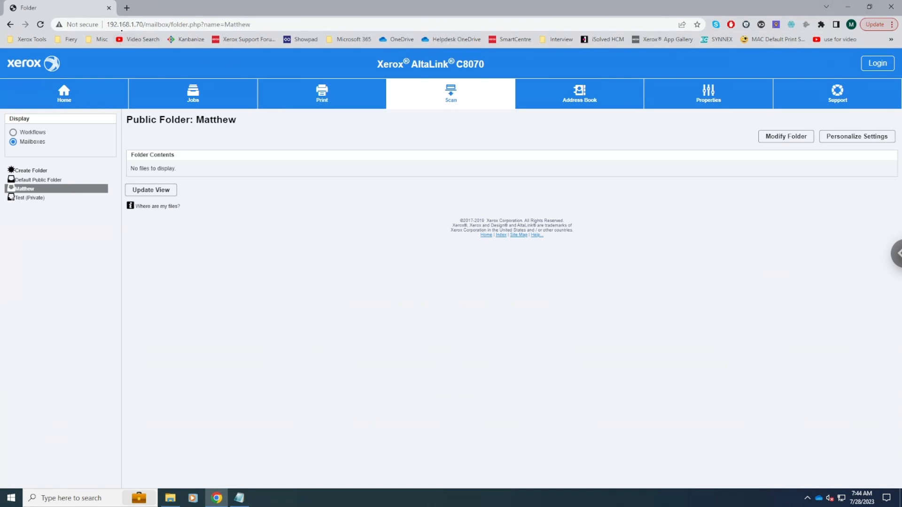
- Copy the Matthew folder page's full web address from the address bar
left_click(260, 24)
right_click(161, 25)
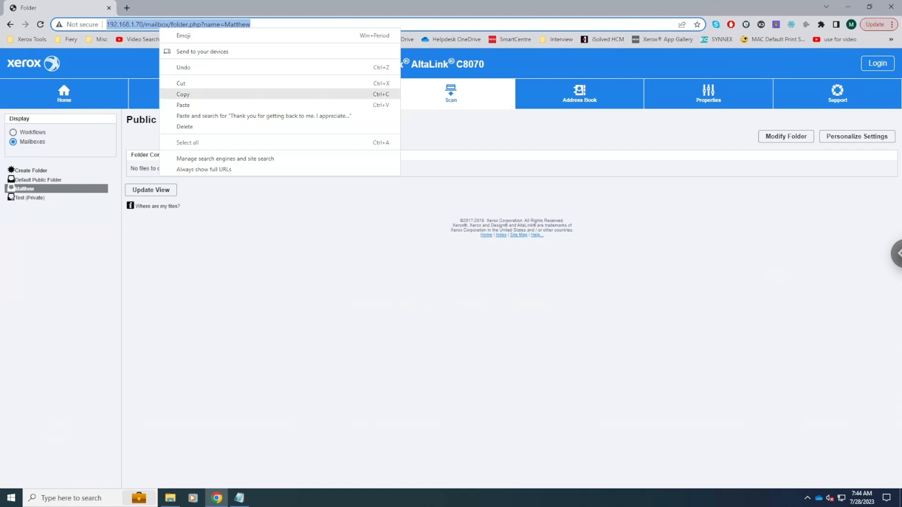
left_click(182, 94)
- Create a desktop shortcut named Xerox Scans pointing to the copied Matthew folder address
left_click(826, 6)
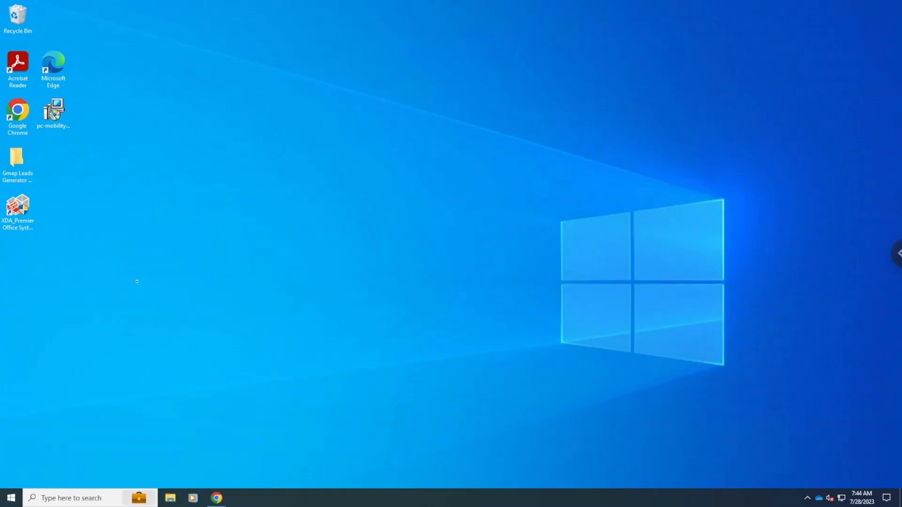
right_click(117, 271)
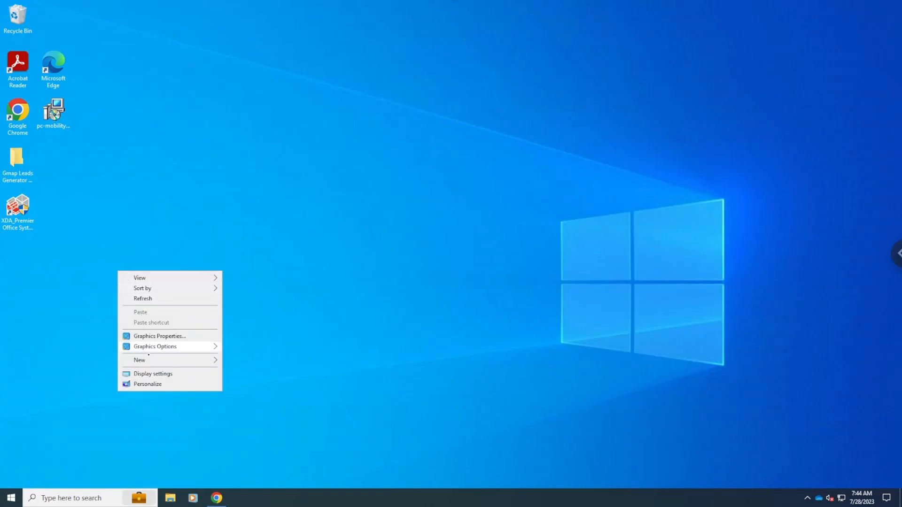
mouse_move(140, 361)
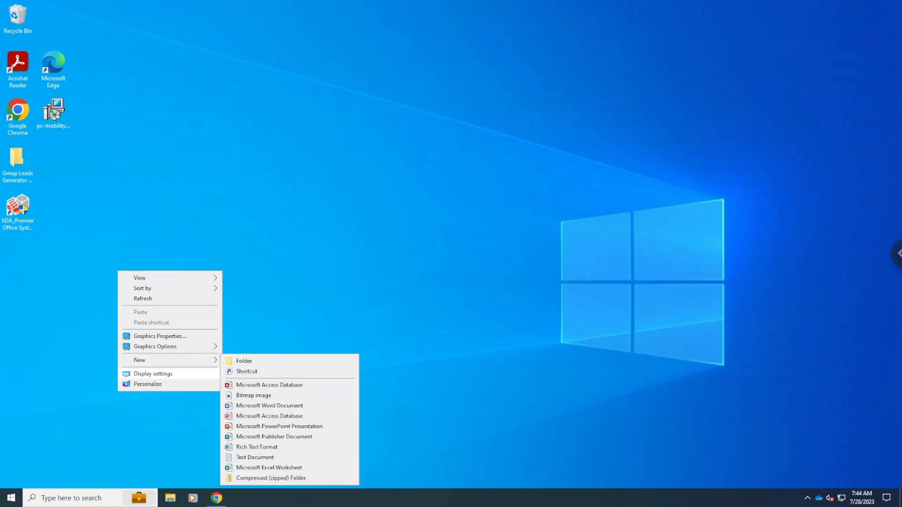
left_click(236, 372)
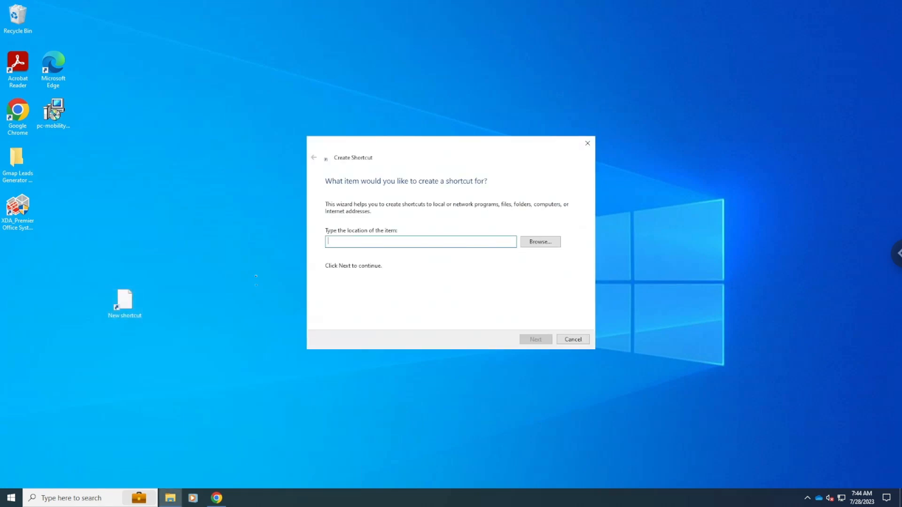
right_click(342, 244)
left_click(359, 286)
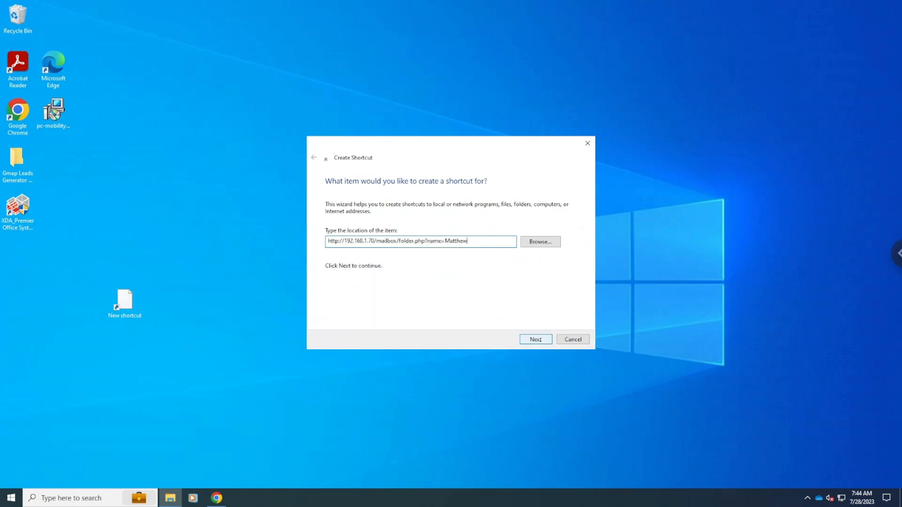
left_click(536, 340)
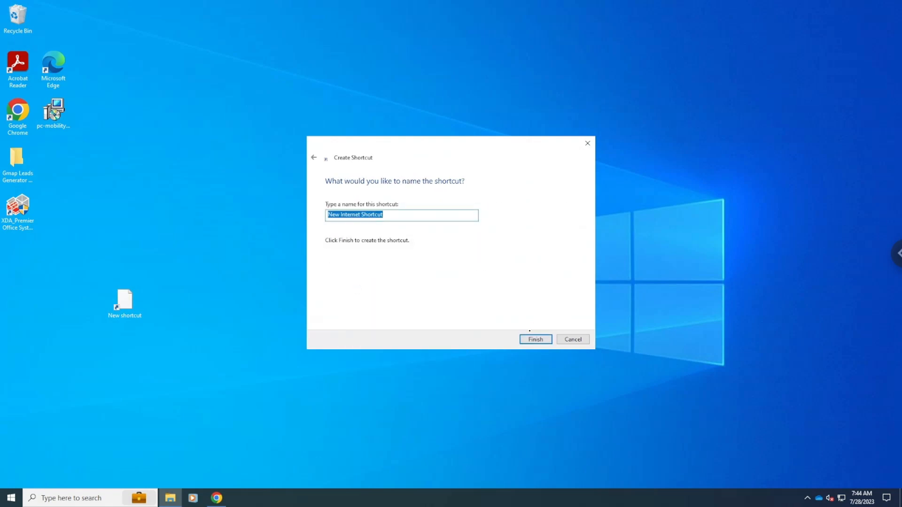
type("Xerox Scans")
key("Return")
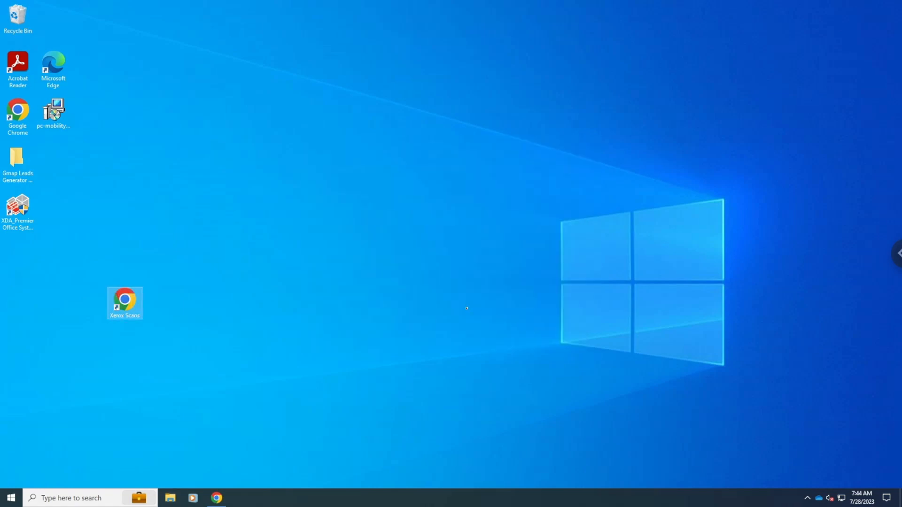
- Launch the Xerox Scans shortcut to reach the printer's mailbox page in Chrome
left_click(467, 307)
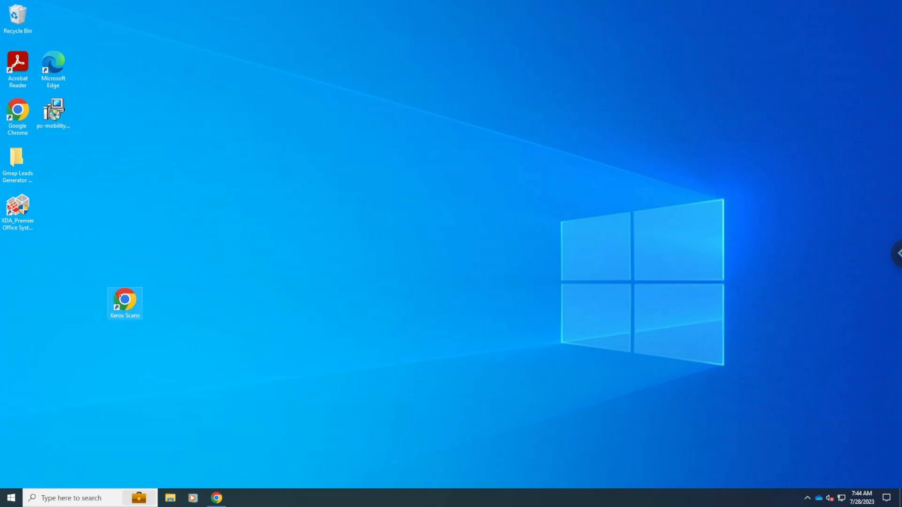
double_click(124, 300)
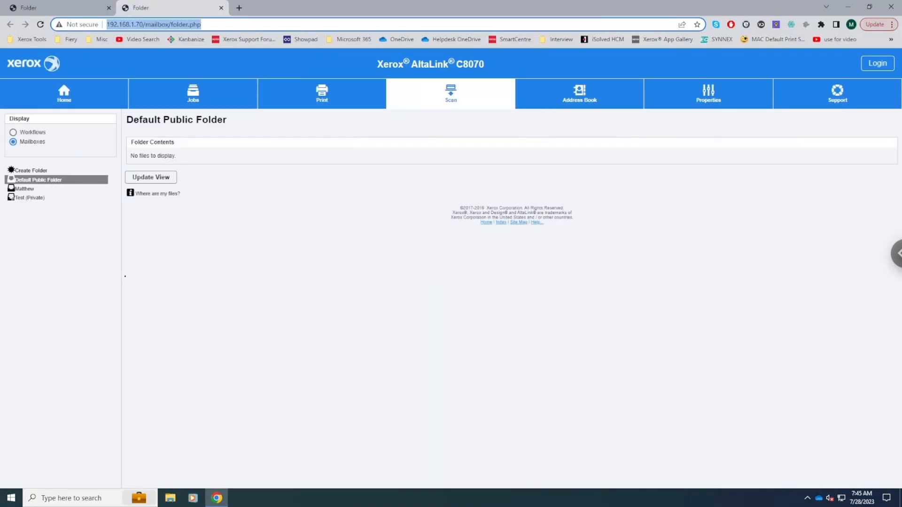